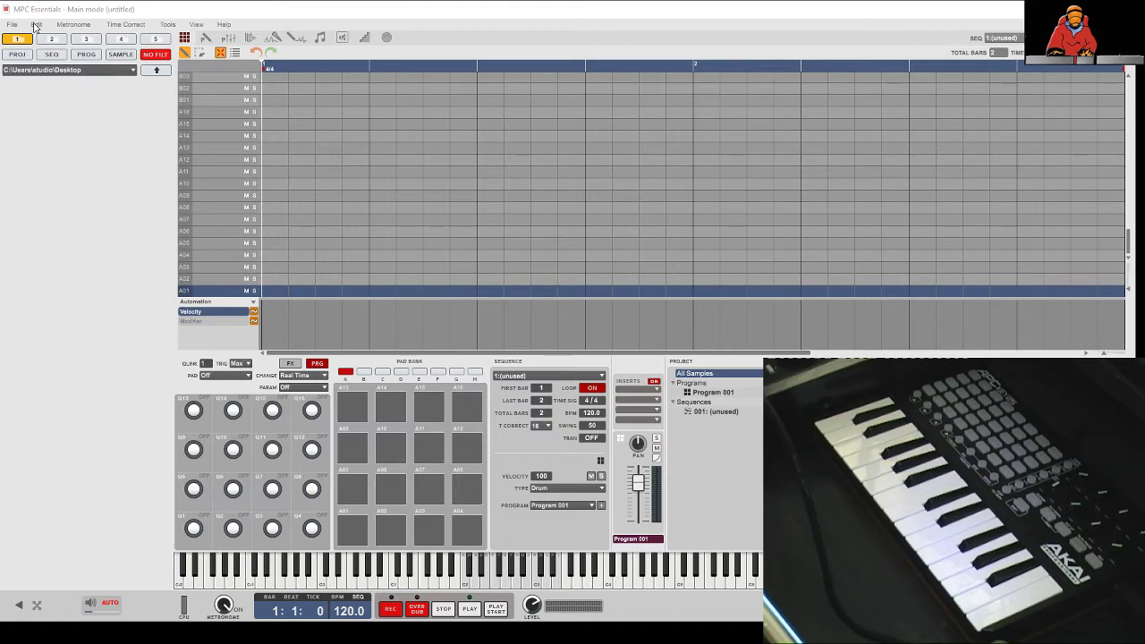
# - Check the audio device settings in the preferences
pyautogui.click(36, 25)
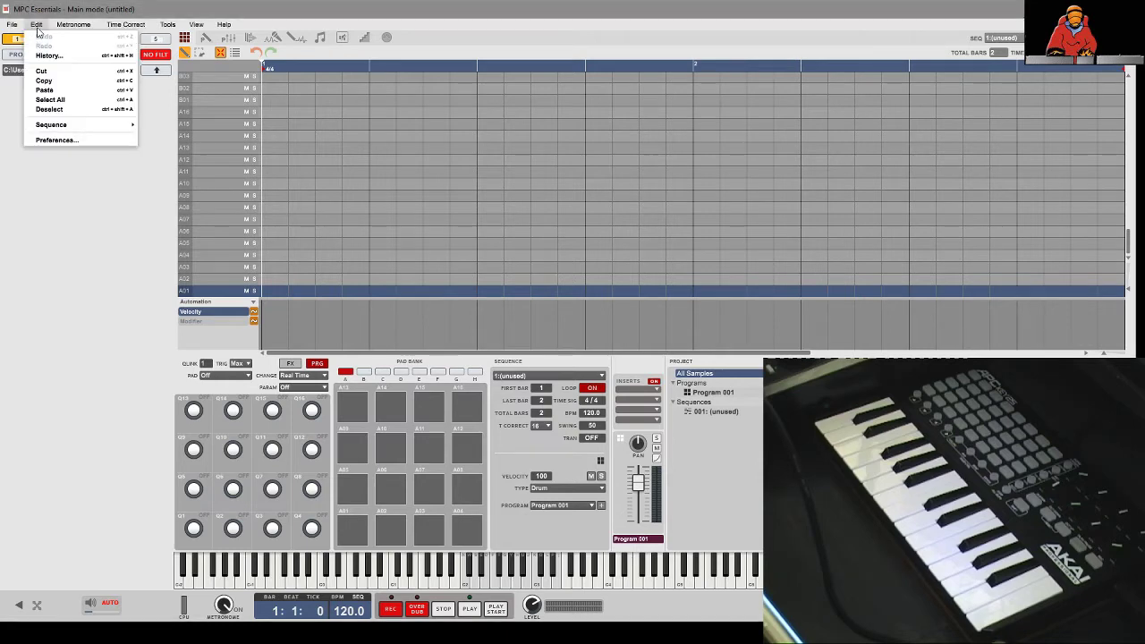
pyautogui.click(89, 141)
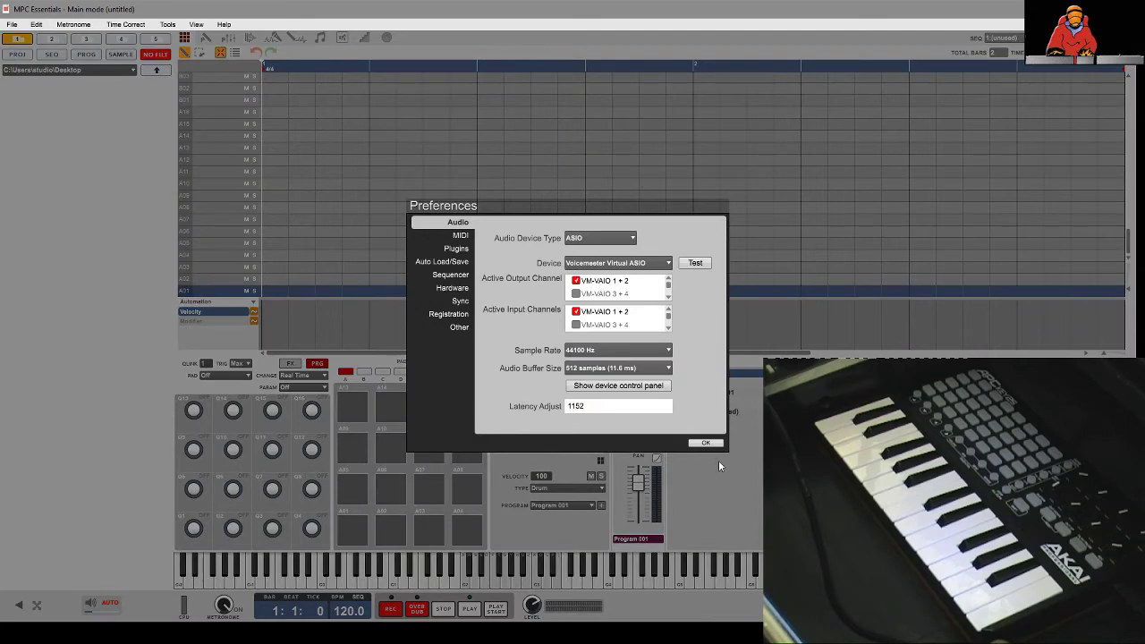
pyautogui.click(705, 443)
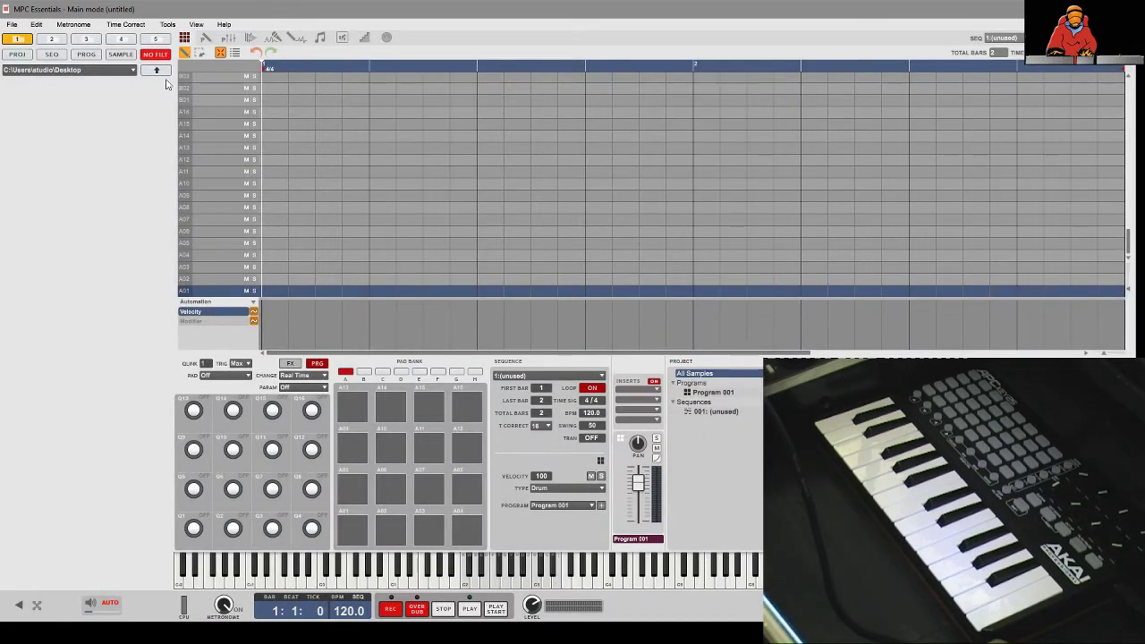
# - Deactivate all MIDI inputs in the preferences, including E-MU Xboard61, FW1082 Port 1, FW1082 Port 2 and MPD232, and confirm
pyautogui.click(36, 25)
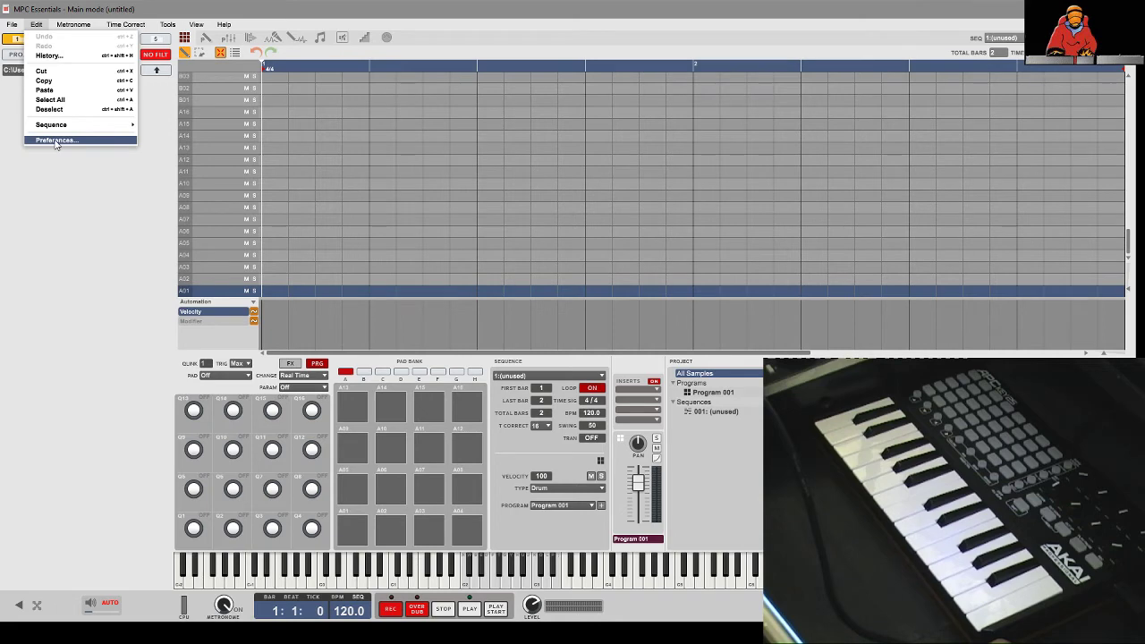
pyautogui.click(55, 140)
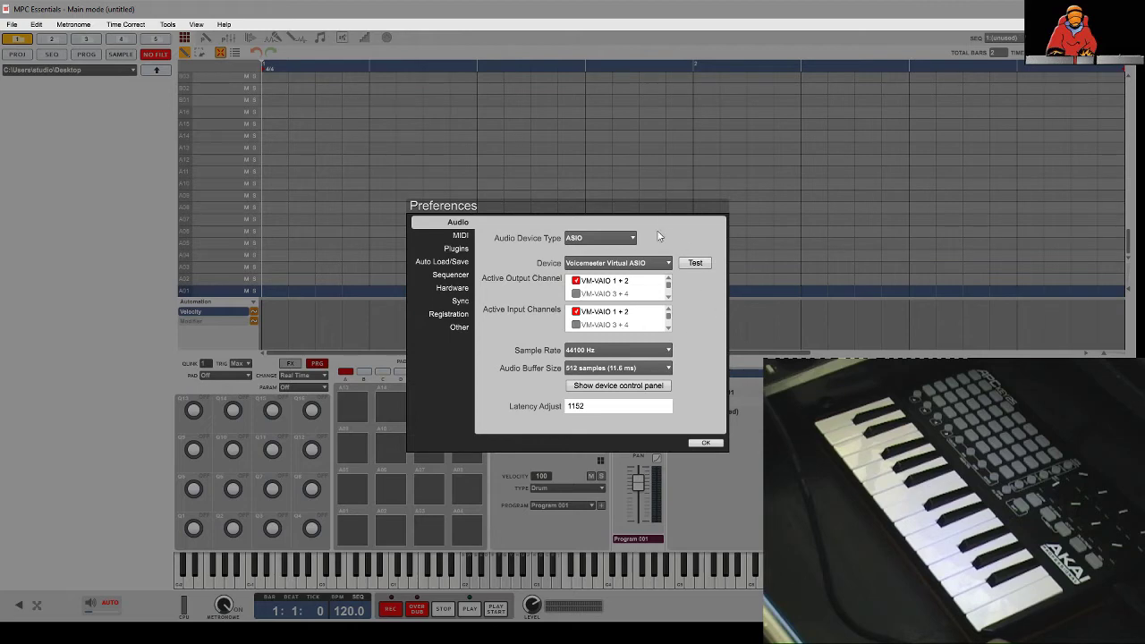
pyautogui.click(461, 236)
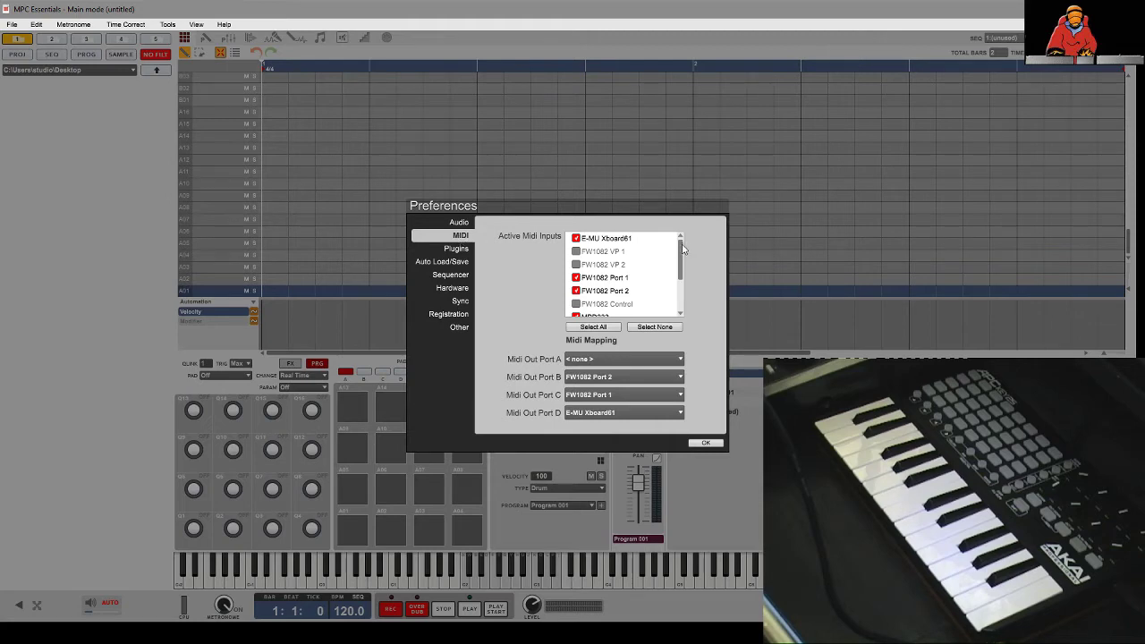
pyautogui.moveTo(682, 246)
pyautogui.mouseDown()
pyautogui.moveTo(685, 306)
pyautogui.moveTo(684, 238)
pyautogui.mouseUp()
pyautogui.moveTo(683, 243)
pyautogui.mouseDown()
pyautogui.moveTo(684, 292)
pyautogui.moveTo(684, 241)
pyautogui.mouseUp()
pyautogui.moveTo(682, 260)
pyautogui.mouseDown()
pyautogui.moveTo(682, 306)
pyautogui.moveTo(676, 241)
pyautogui.moveTo(673, 329)
pyautogui.moveTo(680, 239)
pyautogui.mouseUp()
pyautogui.click(575, 277)
pyautogui.click(575, 290)
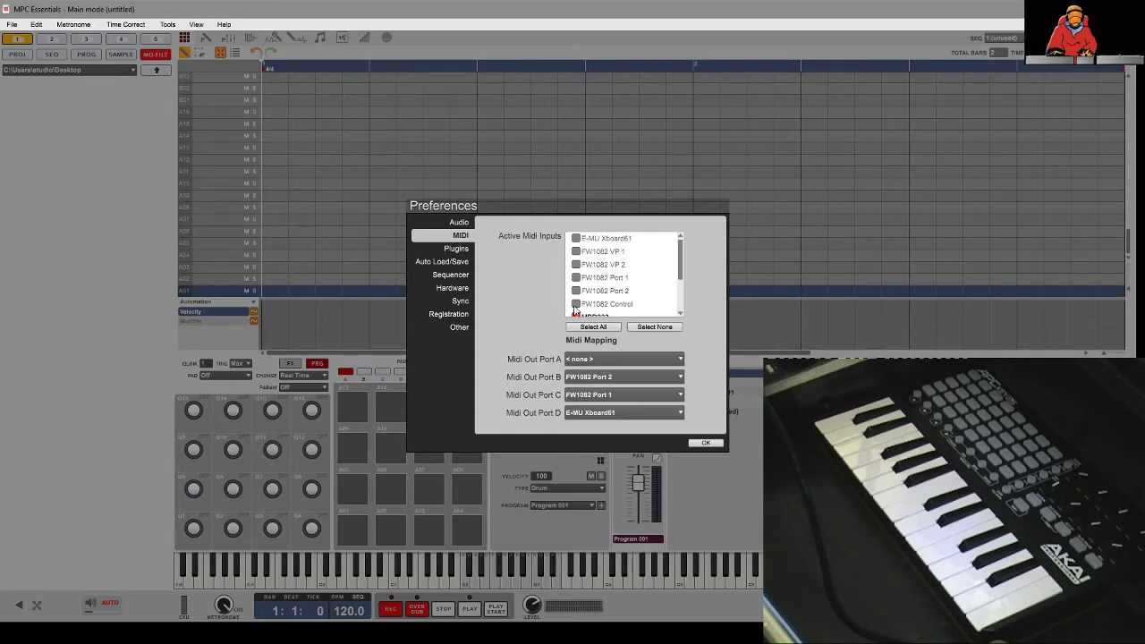
pyautogui.click(575, 317)
pyautogui.scroll(-2, 681, 255)
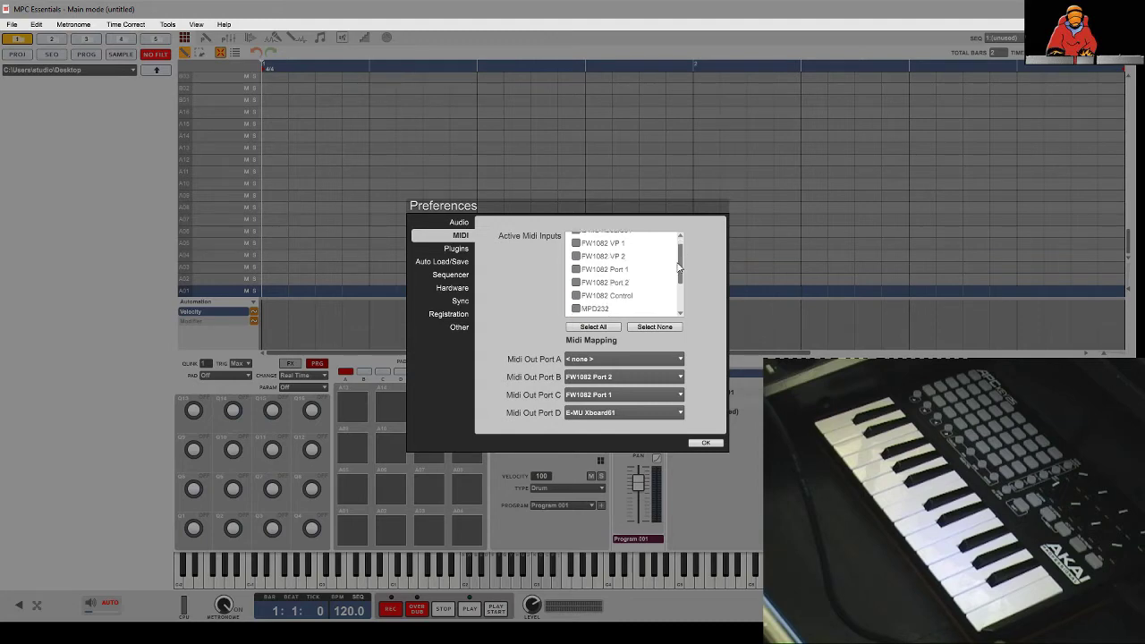
pyautogui.click(575, 310)
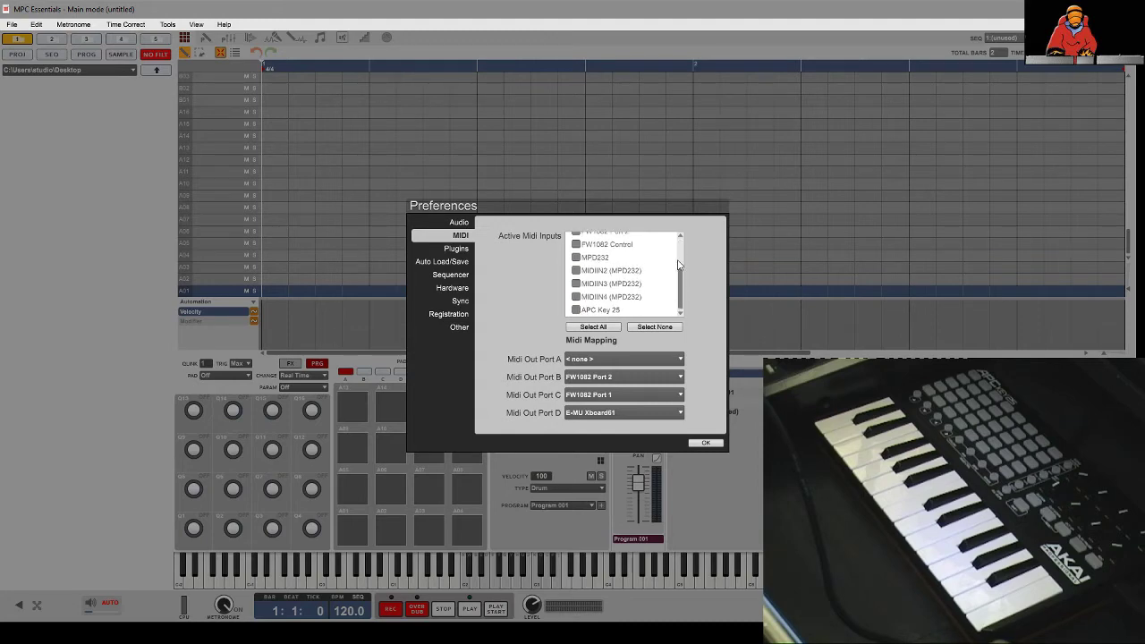
pyautogui.click(706, 444)
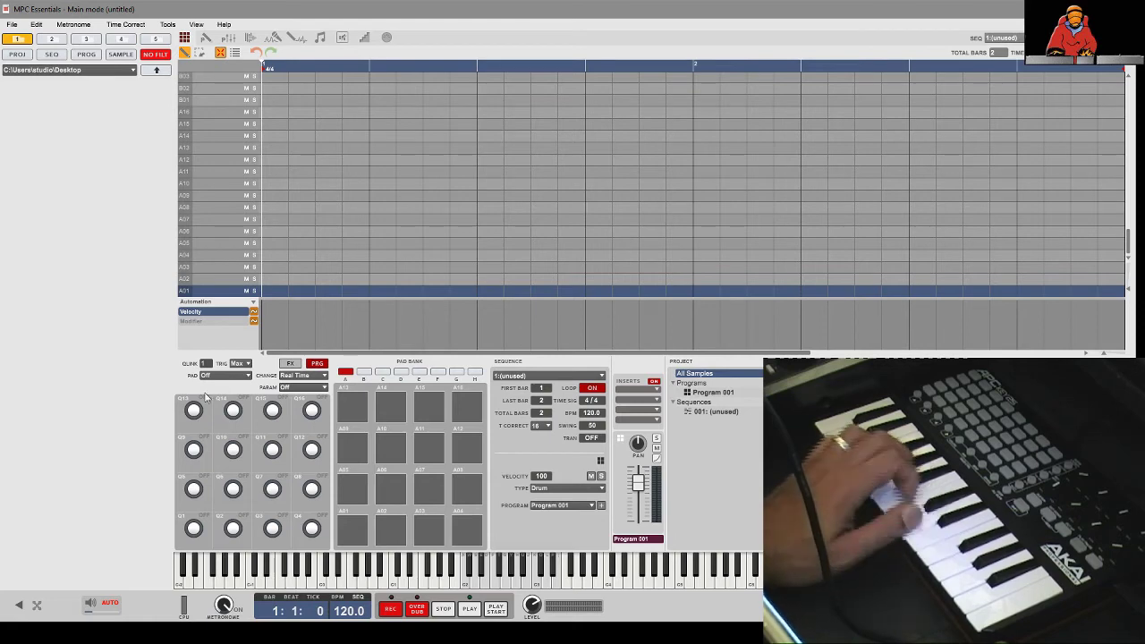
# - Activate E-MU Xboard61, MPD232 and APC Key 25 as MIDI inputs in the preferences
pyautogui.click(36, 24)
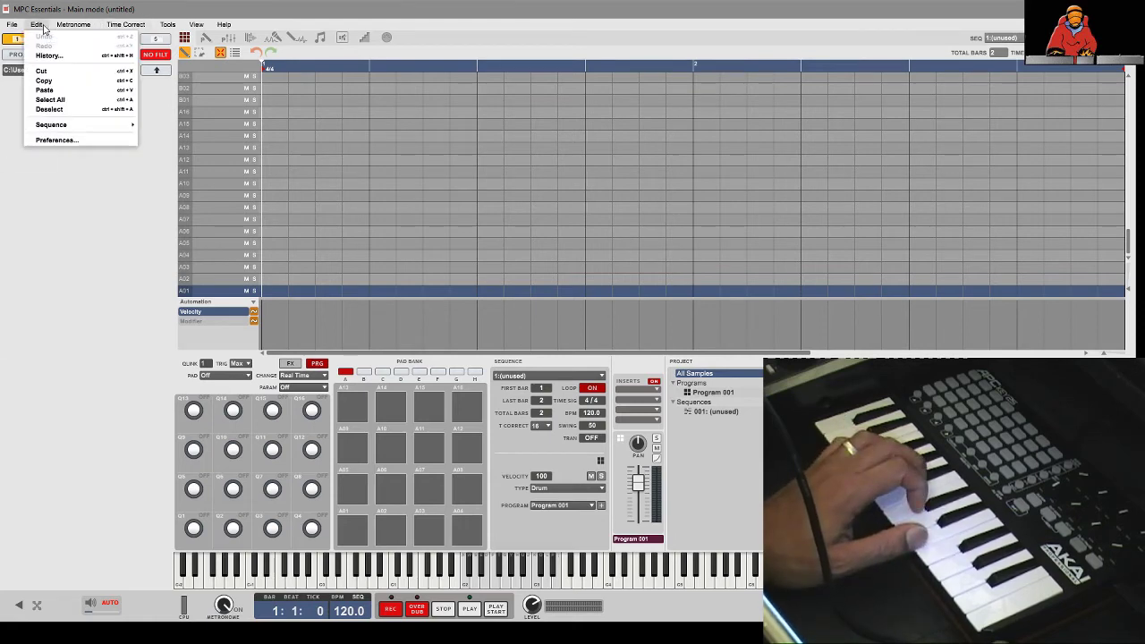
pyautogui.click(84, 144)
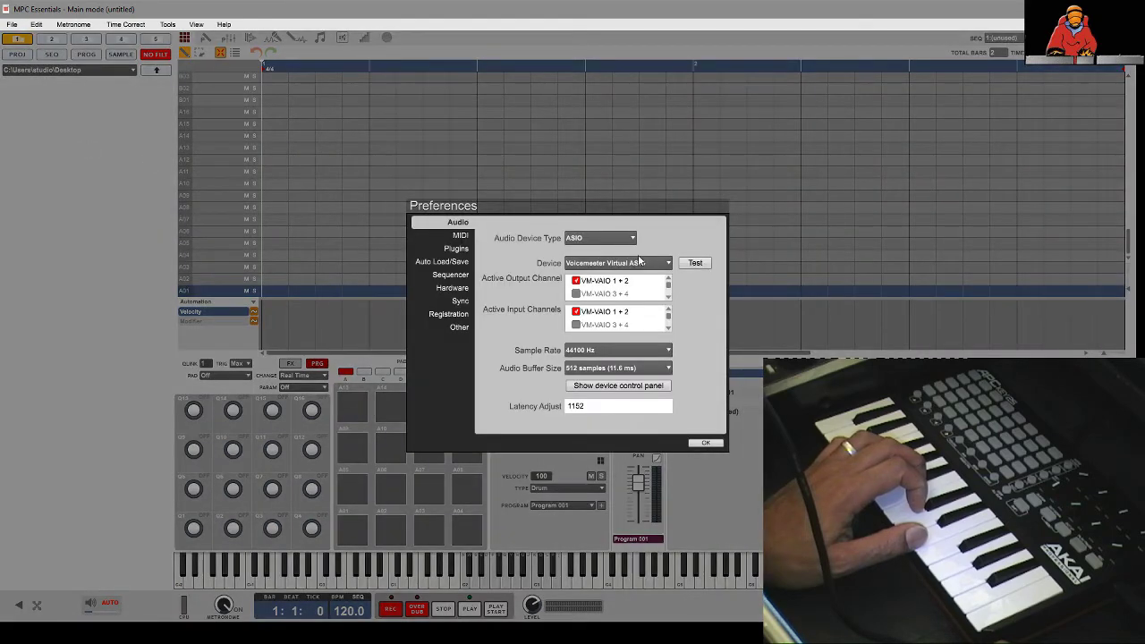
pyautogui.click(459, 237)
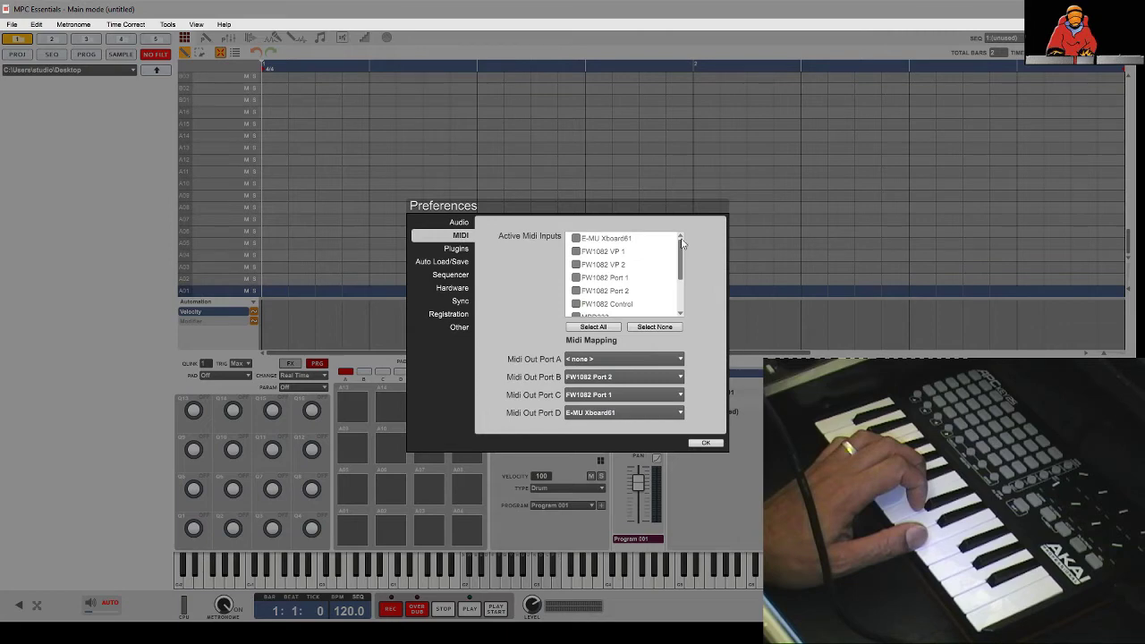
pyautogui.click(576, 239)
pyautogui.moveTo(682, 255); pyautogui.dragTo(683, 271)
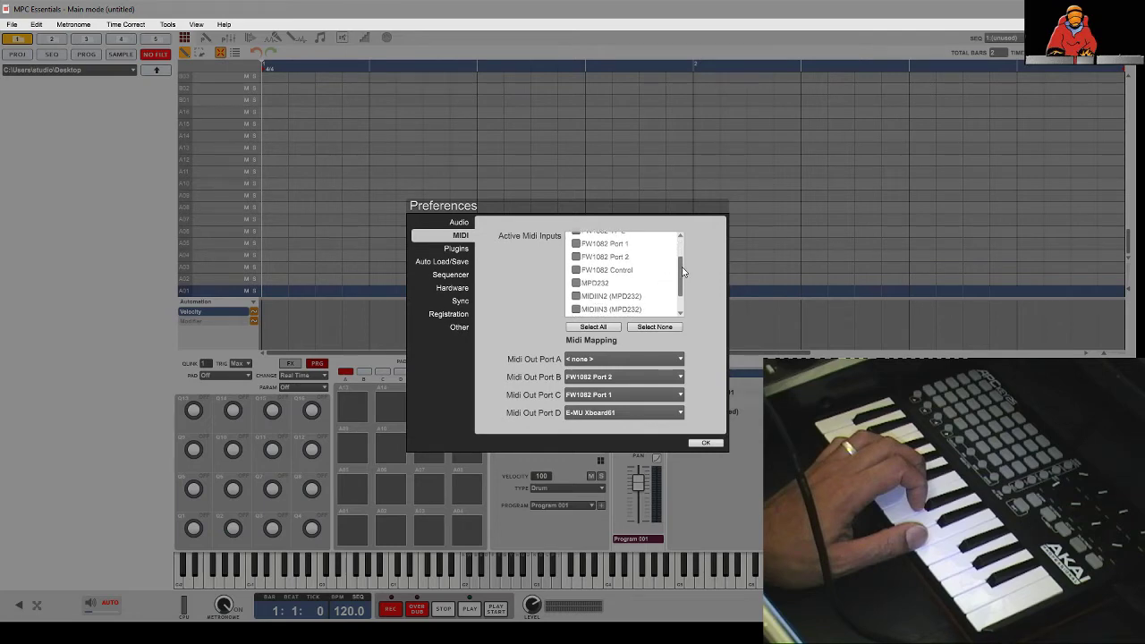
pyautogui.click(576, 284)
pyautogui.moveTo(683, 271); pyautogui.dragTo(683, 284)
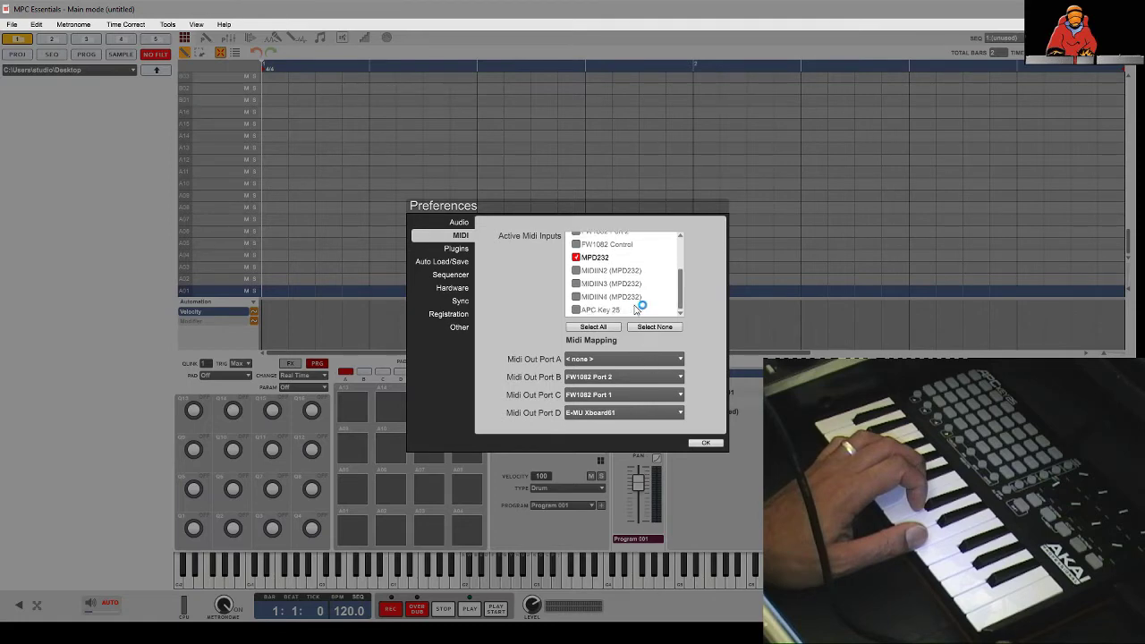
pyautogui.click(575, 310)
# - Look over the devices offered for Midi Out Port A without changing it, and close the preferences
pyautogui.click(587, 362)
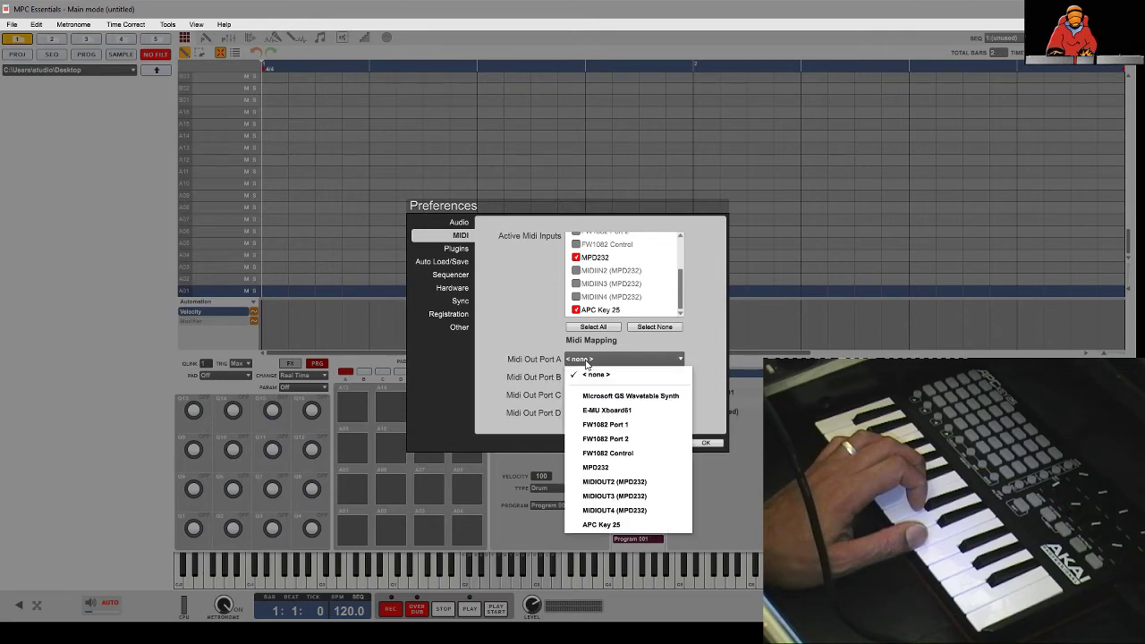
pyautogui.click(551, 349)
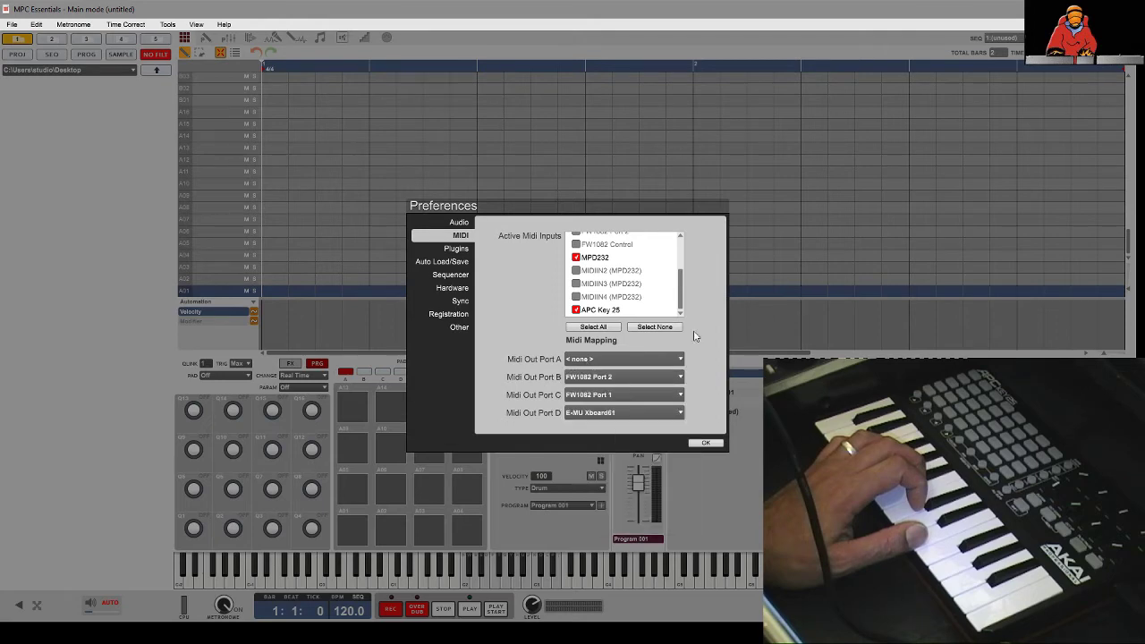
pyautogui.moveTo(680, 296); pyautogui.dragTo(694, 329)
pyautogui.click(705, 444)
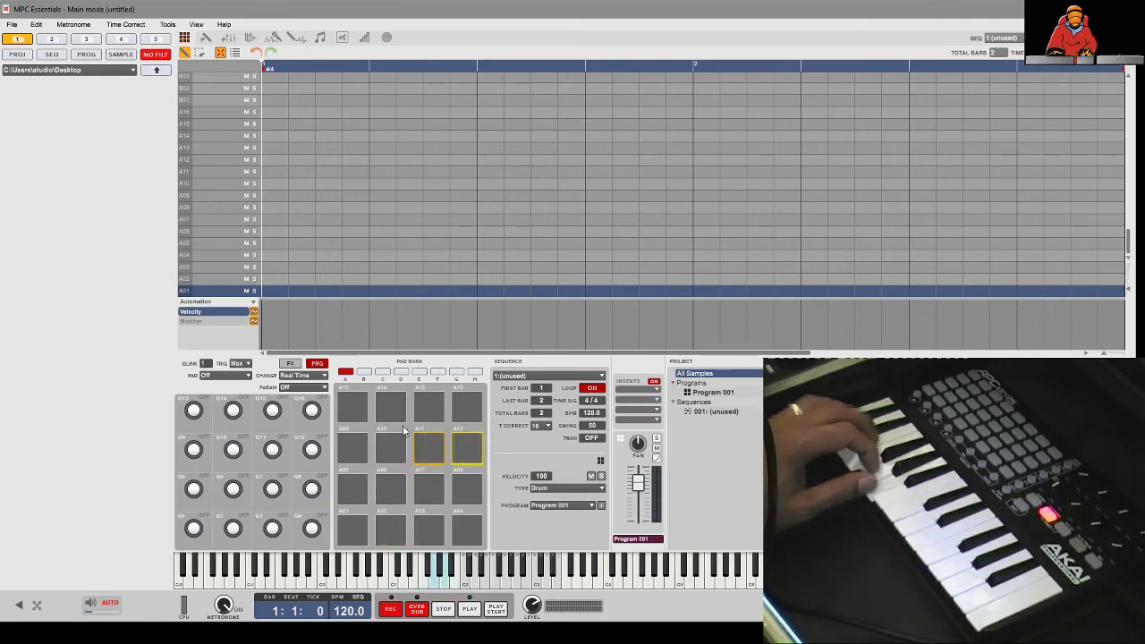
# - Switch to File Explorer, open the MPC folder in Documents and add the kit mpc essentiel folder to it
pyautogui.click(133, 72)
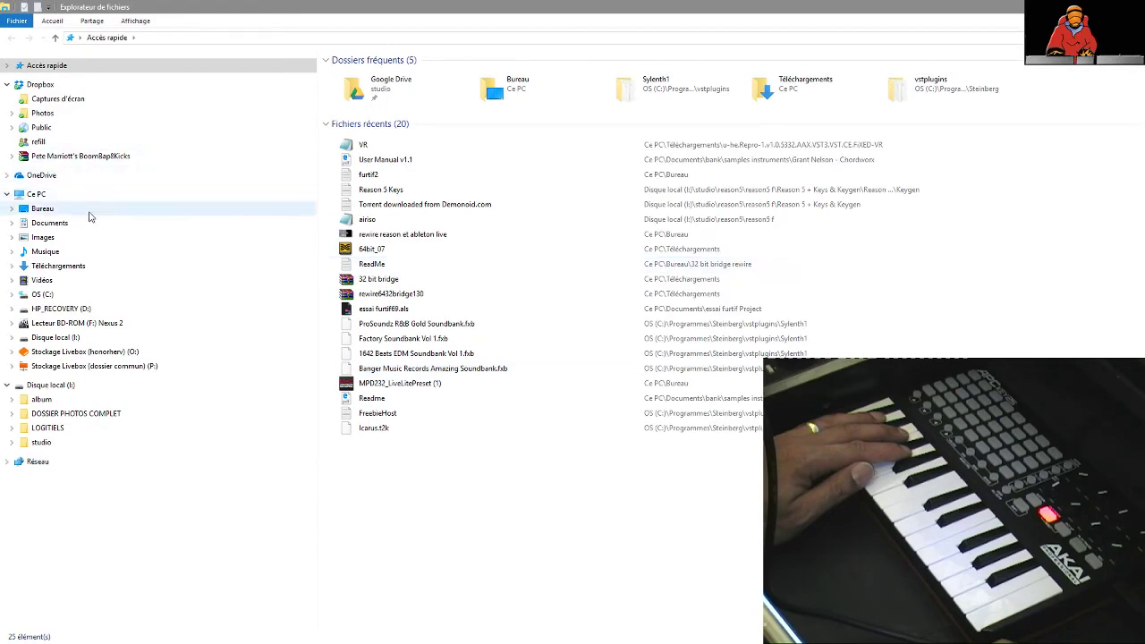
pyautogui.click(54, 223)
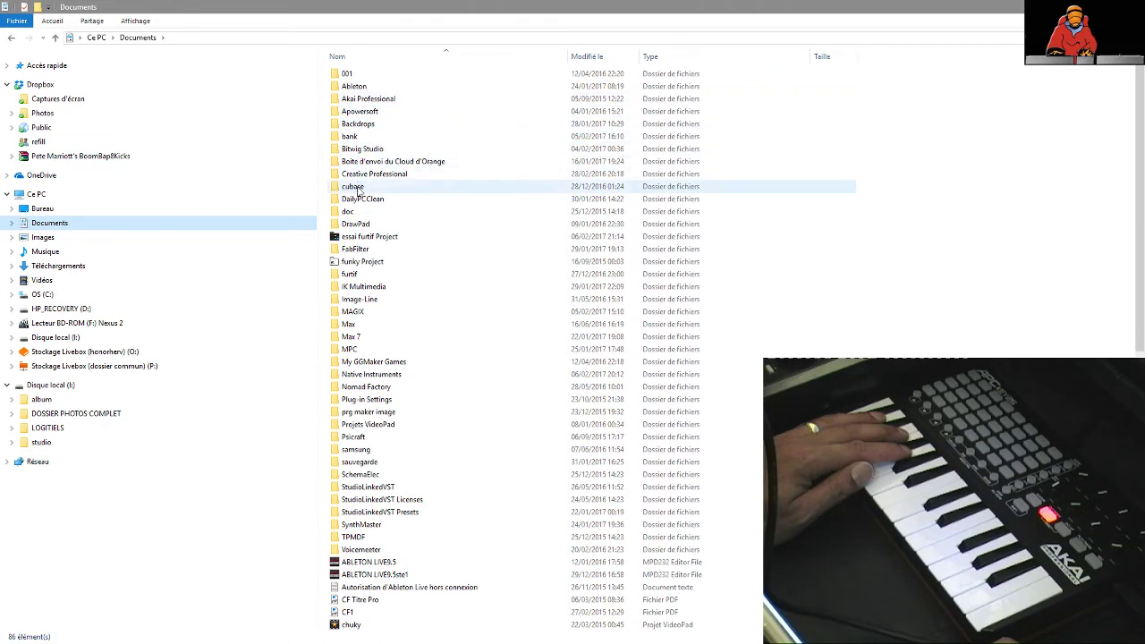
pyautogui.click(349, 350)
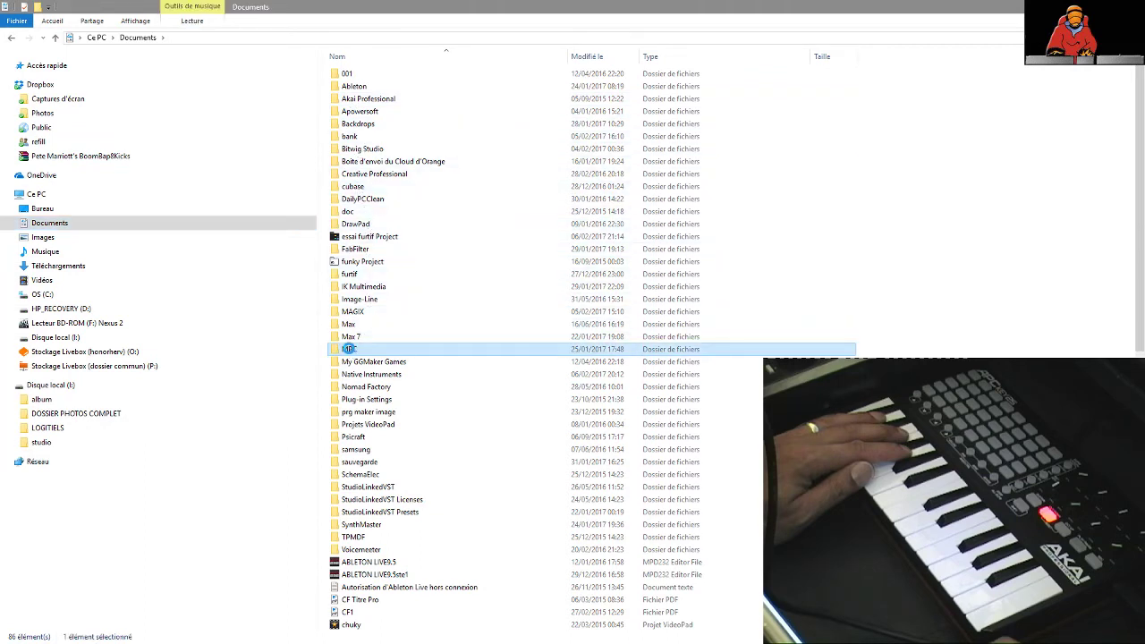
pyautogui.doubleClick(348, 350)
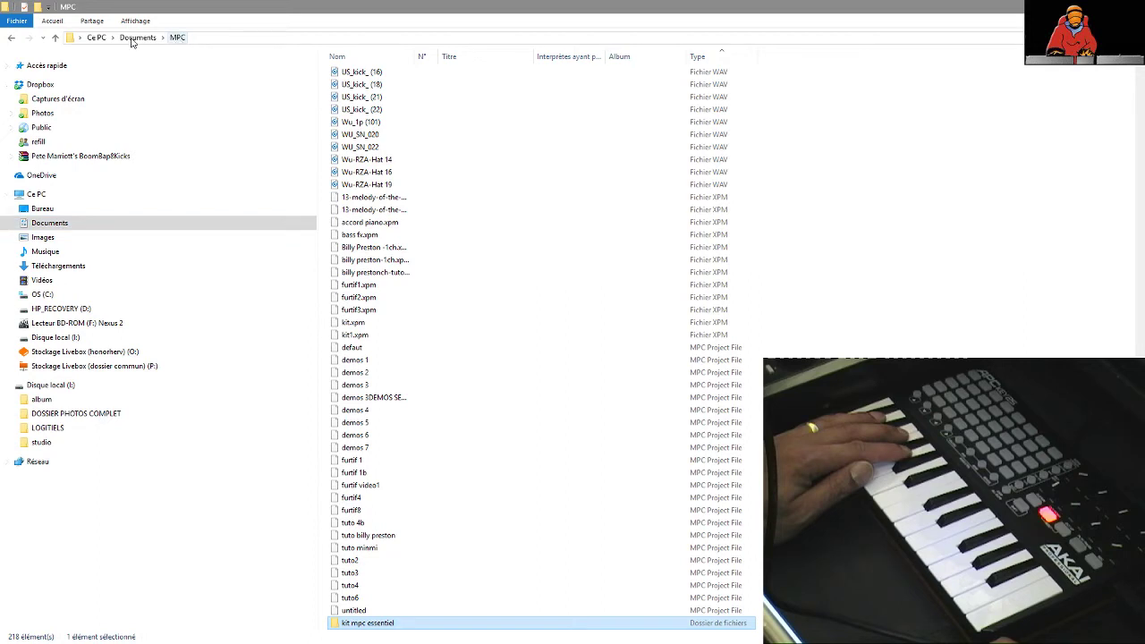
pyautogui.click(136, 38)
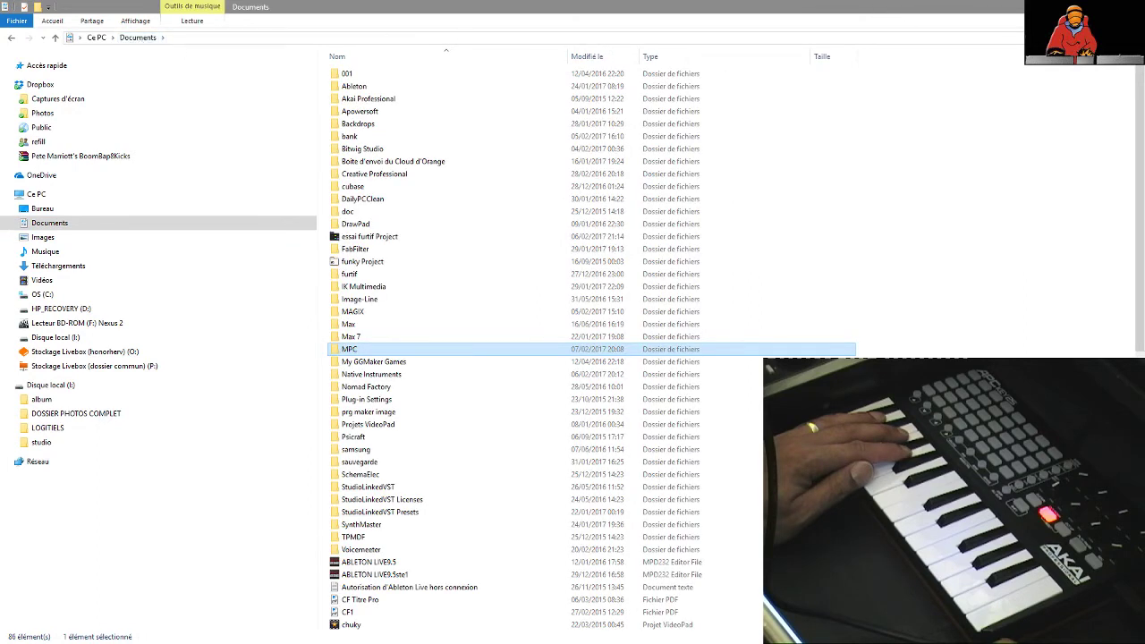
pyautogui.click(1131, 6)
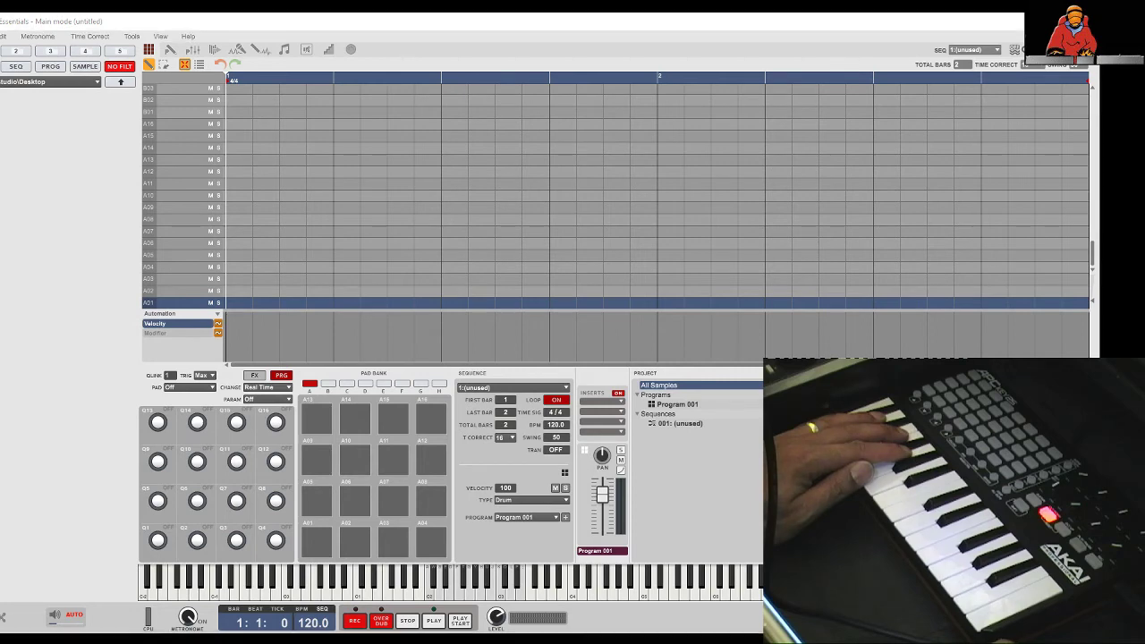
# - Switch back to MPC Essentials and open the kit mpc essentiel folder from MPC Documents in the file browser
pyautogui.click(96, 82)
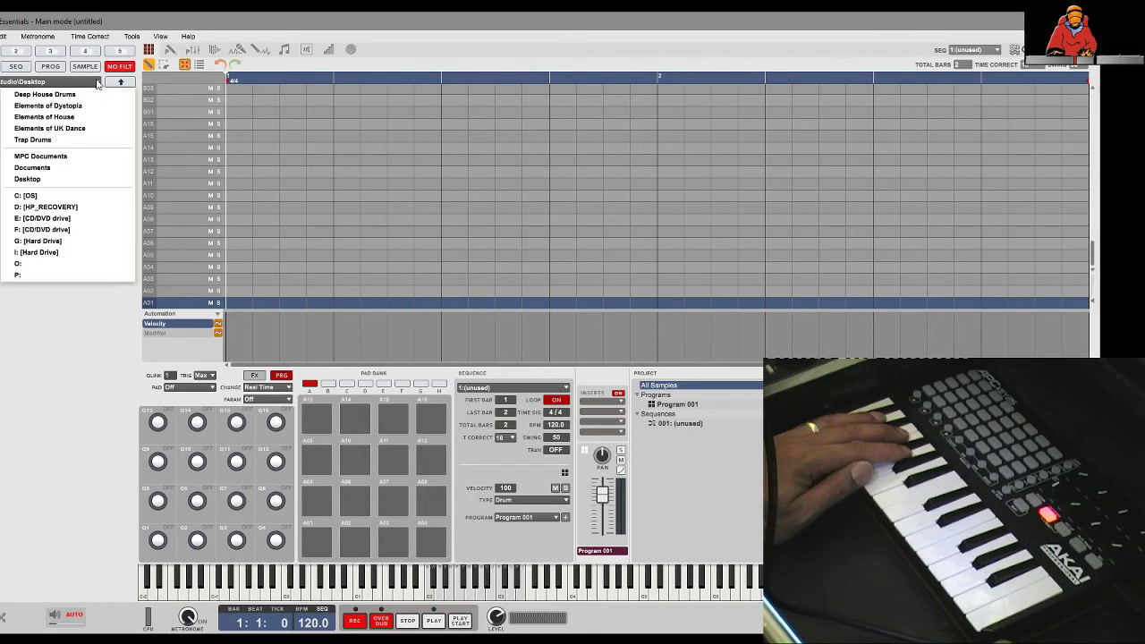
pyautogui.click(41, 157)
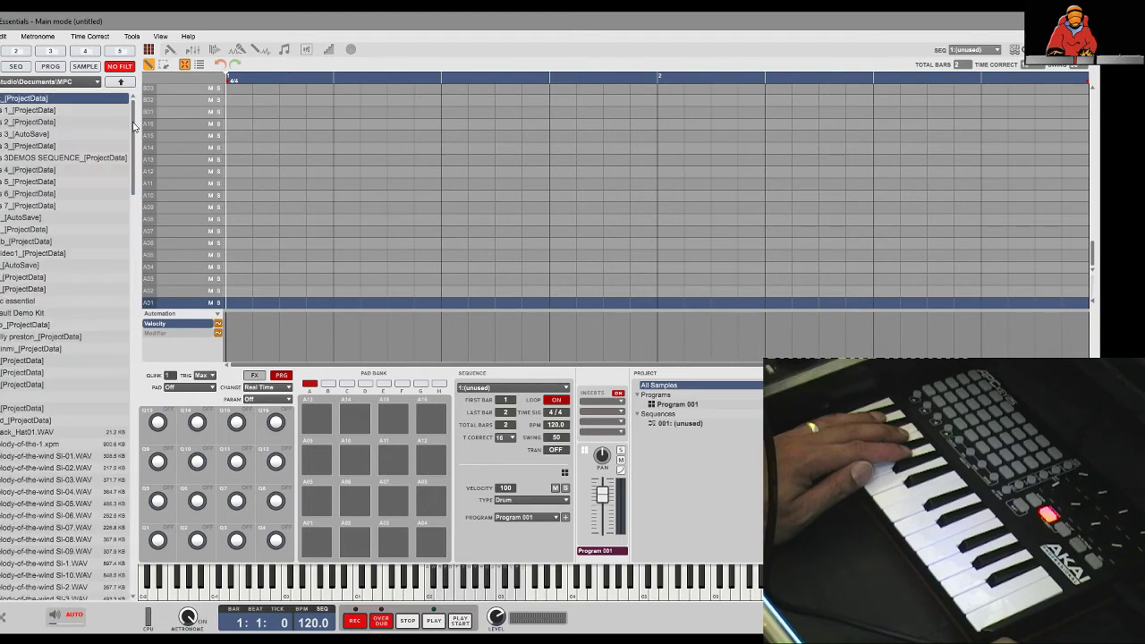
pyautogui.moveTo(134, 128); pyautogui.dragTo(138, 132)
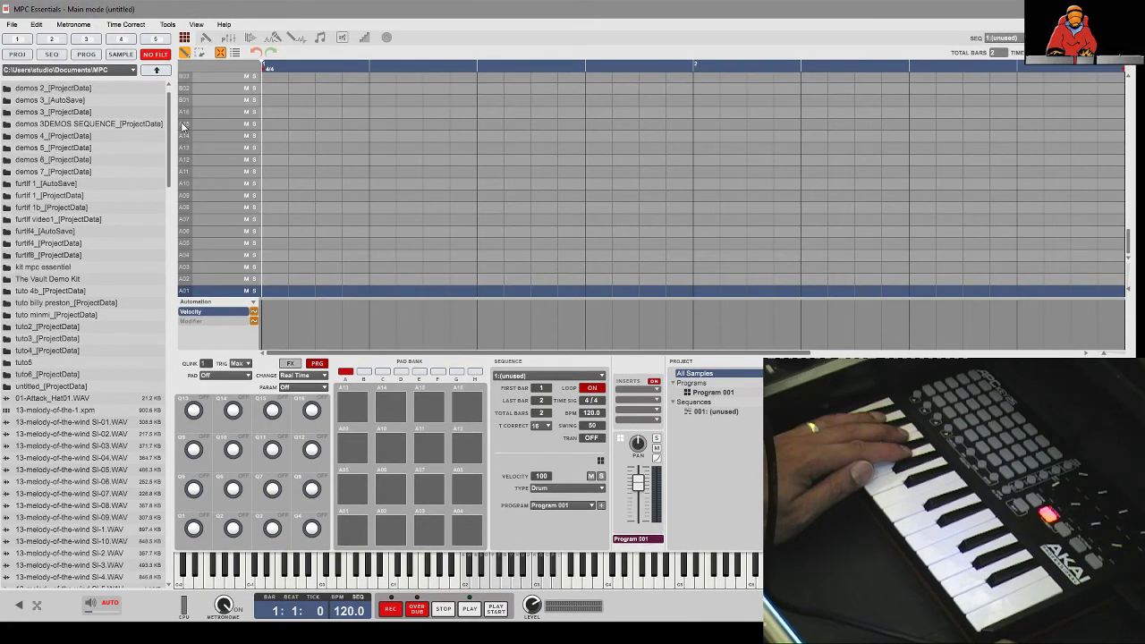
pyautogui.moveTo(170, 127)
pyautogui.mouseDown()
pyautogui.moveTo(170, 137)
pyautogui.moveTo(174, 115)
pyautogui.mouseUp()
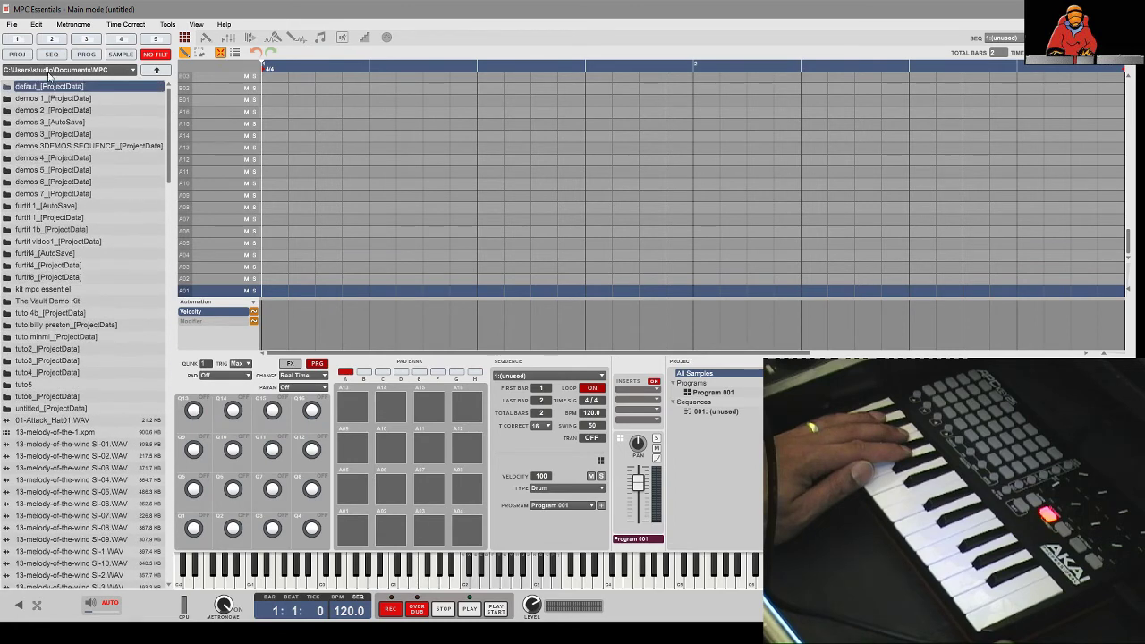
pyautogui.click(34, 290)
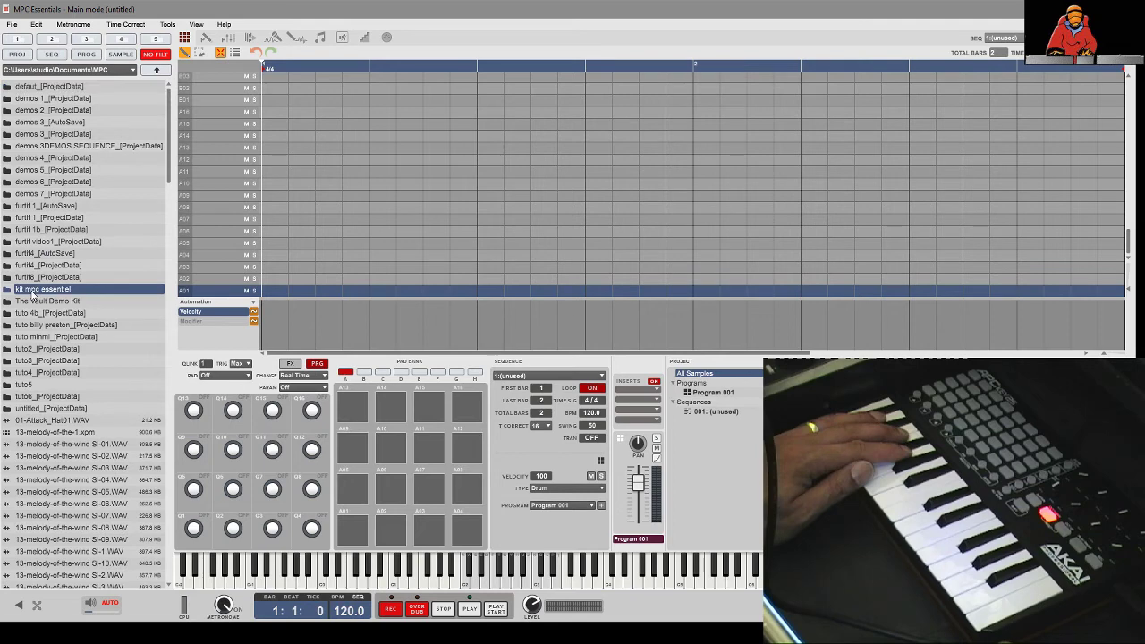
pyautogui.doubleClick(34, 289)
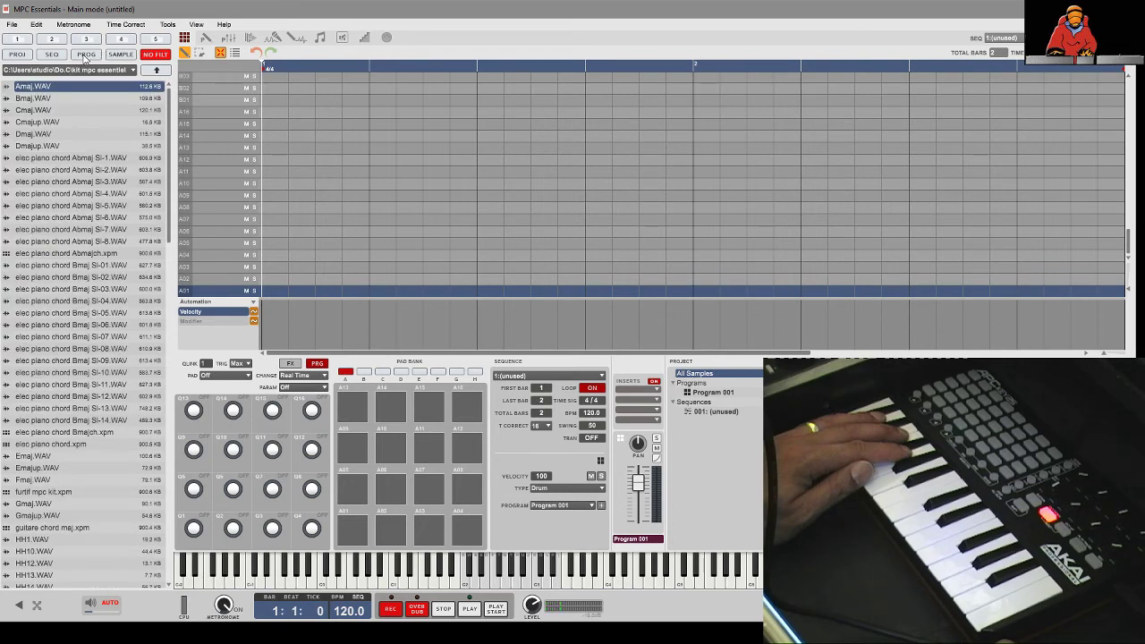
# - Filter the file browser to programs only and load stringBbminch.xpm
pyautogui.click(85, 55)
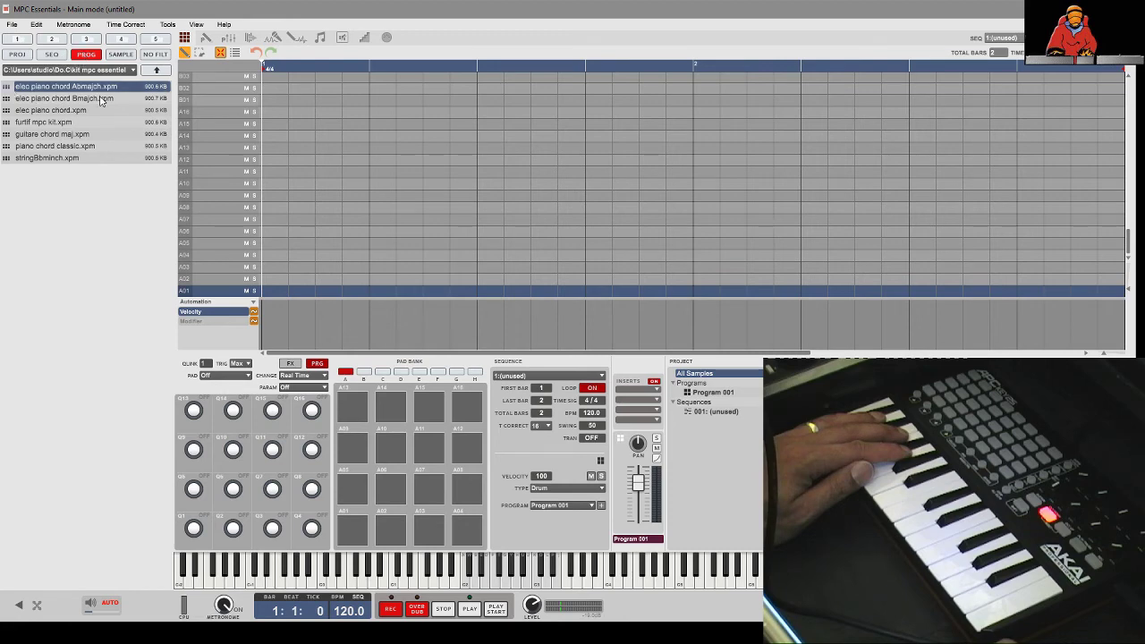
pyautogui.click(7, 160)
pyautogui.doubleClick(8, 162)
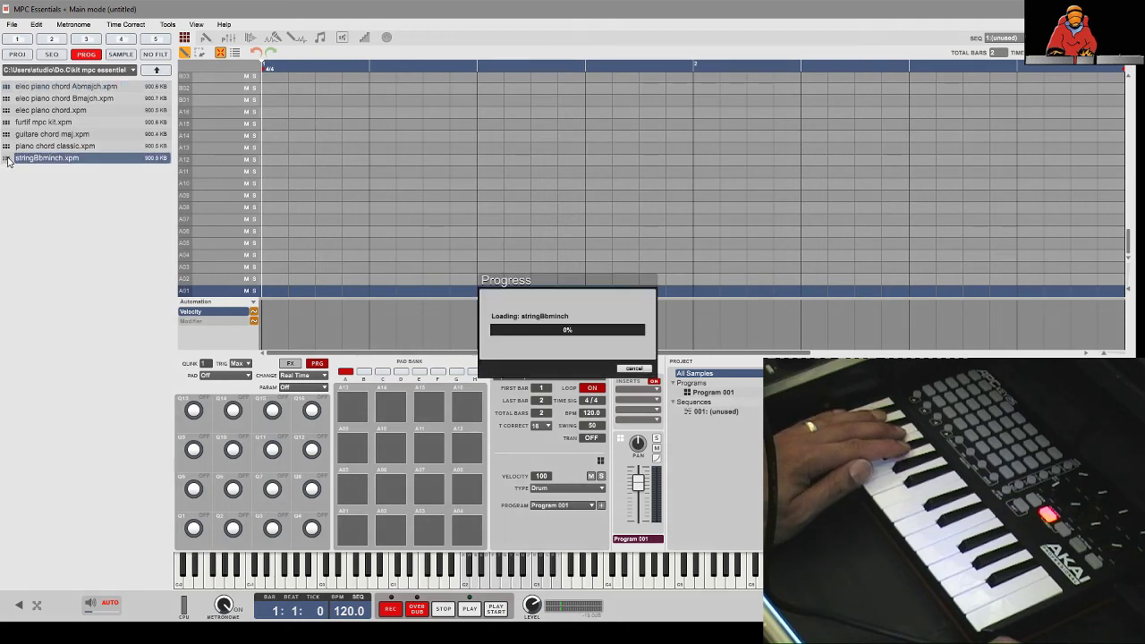